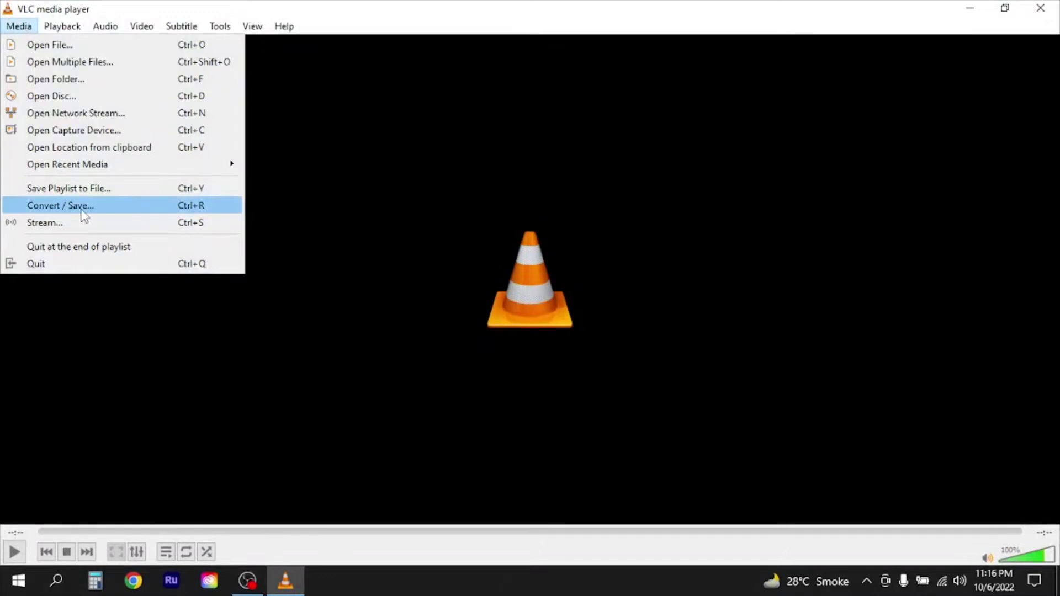
# Open the Convert / Save media dialog and look through its disc, network and capture device sources before returning to file selection.
pyautogui.click(82, 207)
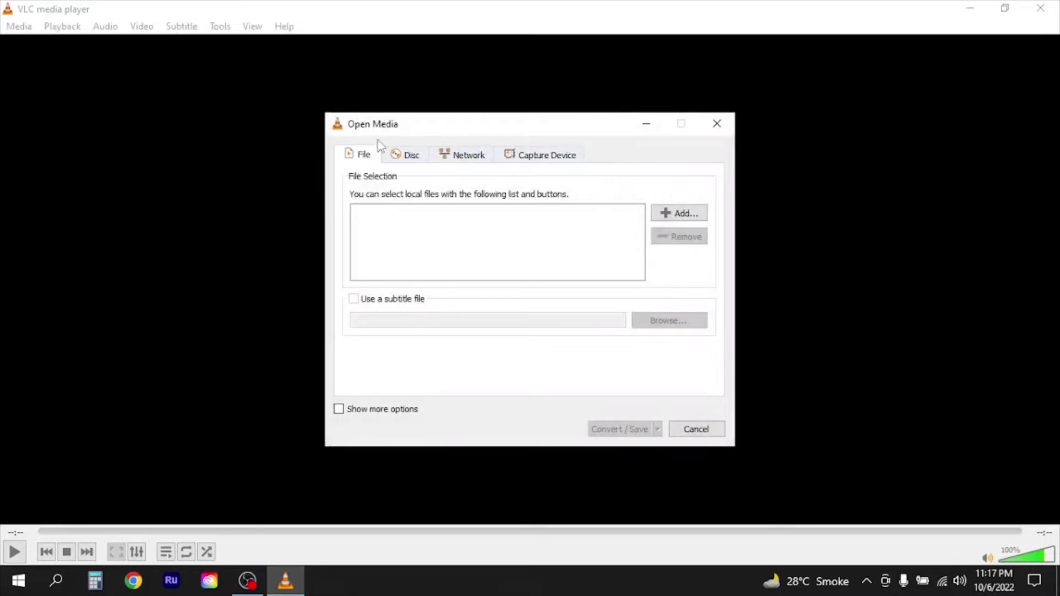
pyautogui.click(414, 159)
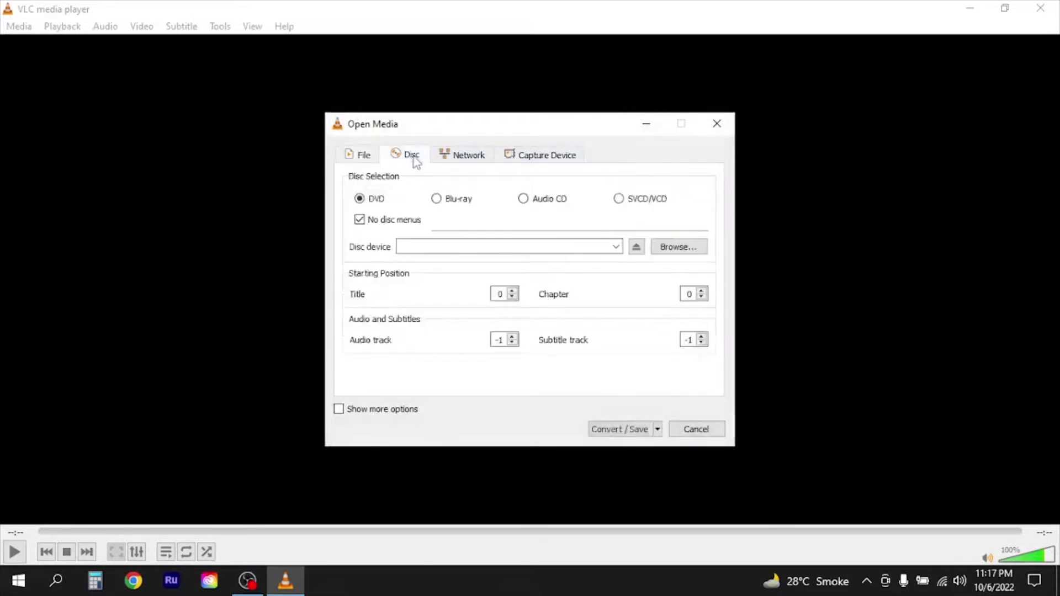
pyautogui.click(469, 157)
pyautogui.click(527, 157)
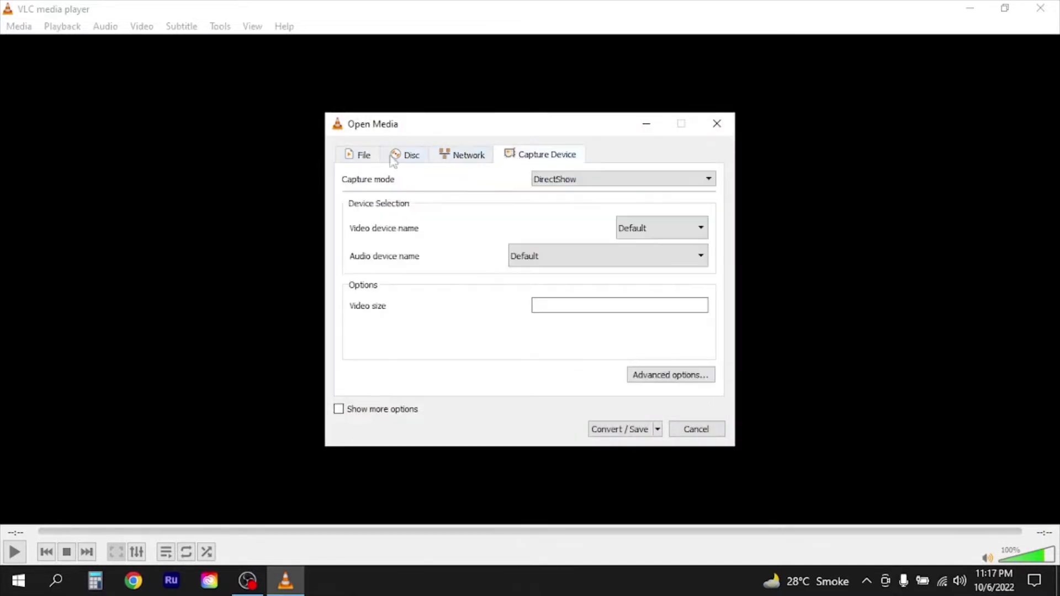
pyautogui.click(364, 157)
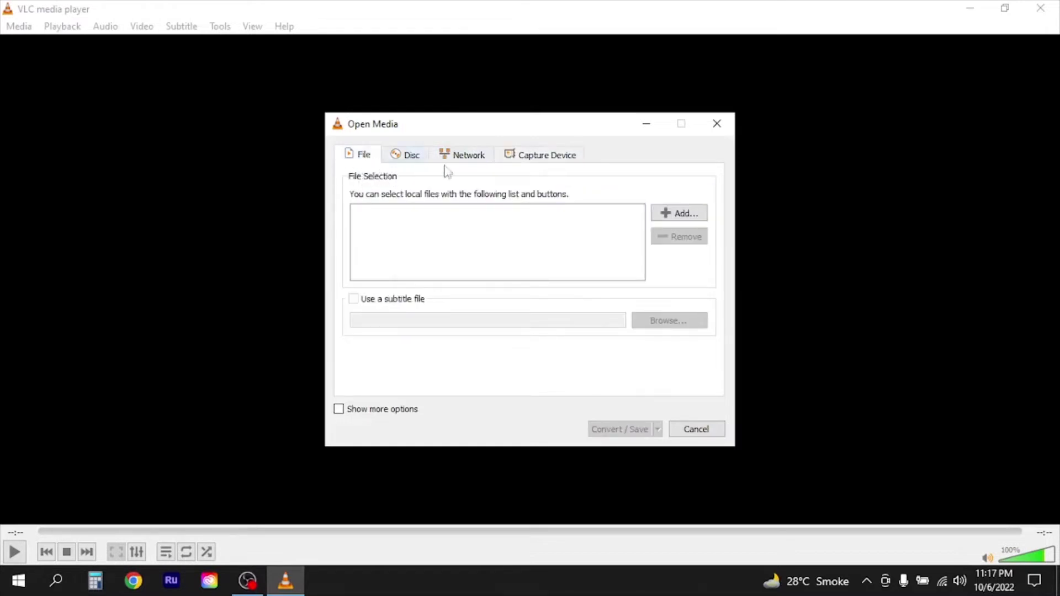
# Add Sample Video from the Desktop as the source file and proceed to the conversion settings.
pyautogui.click(687, 215)
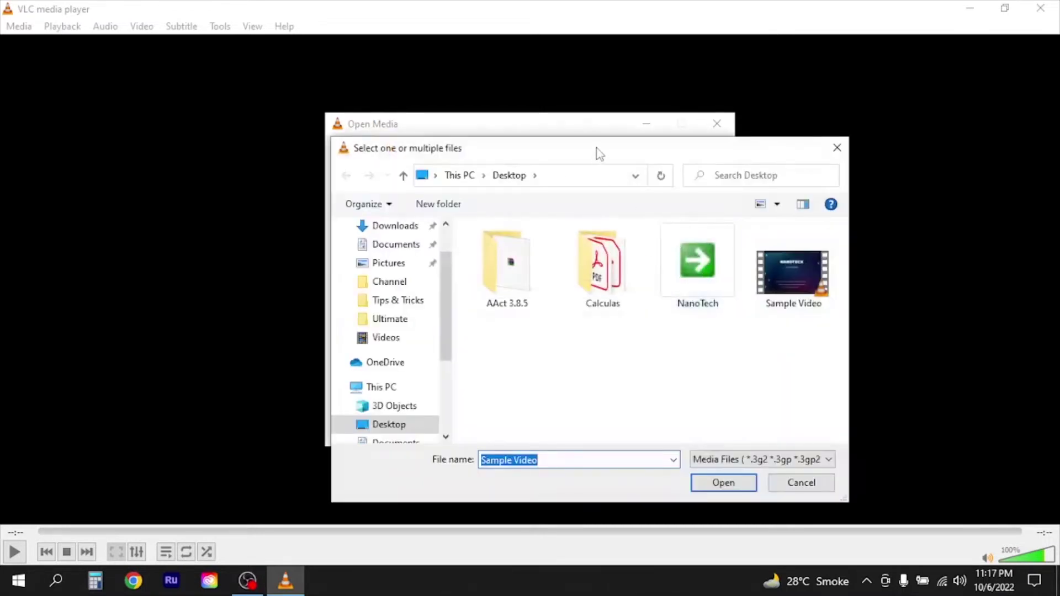
pyautogui.moveTo(600, 155); pyautogui.dragTo(555, 97)
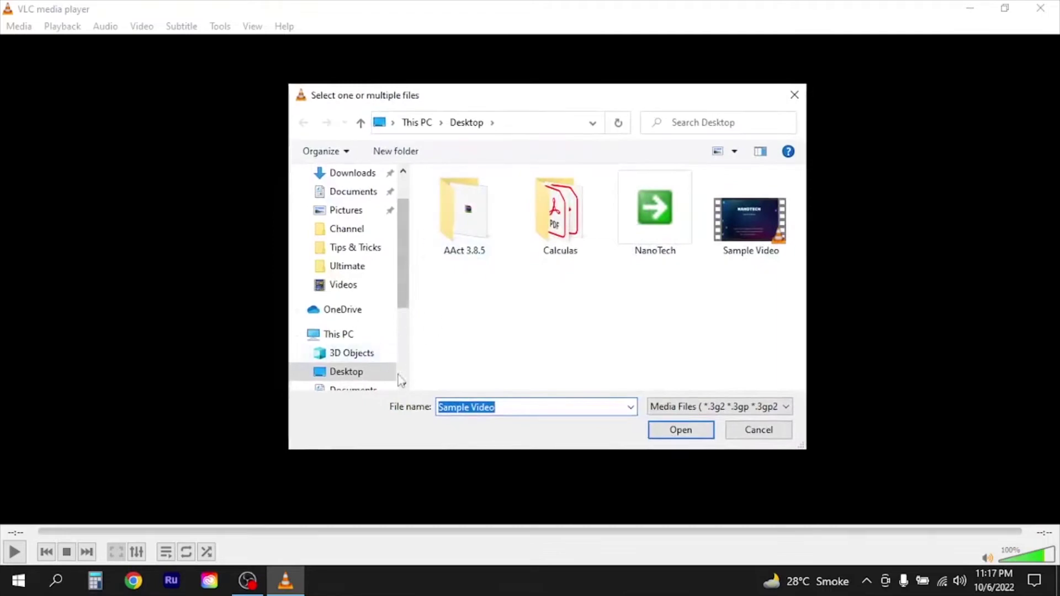
pyautogui.click(350, 371)
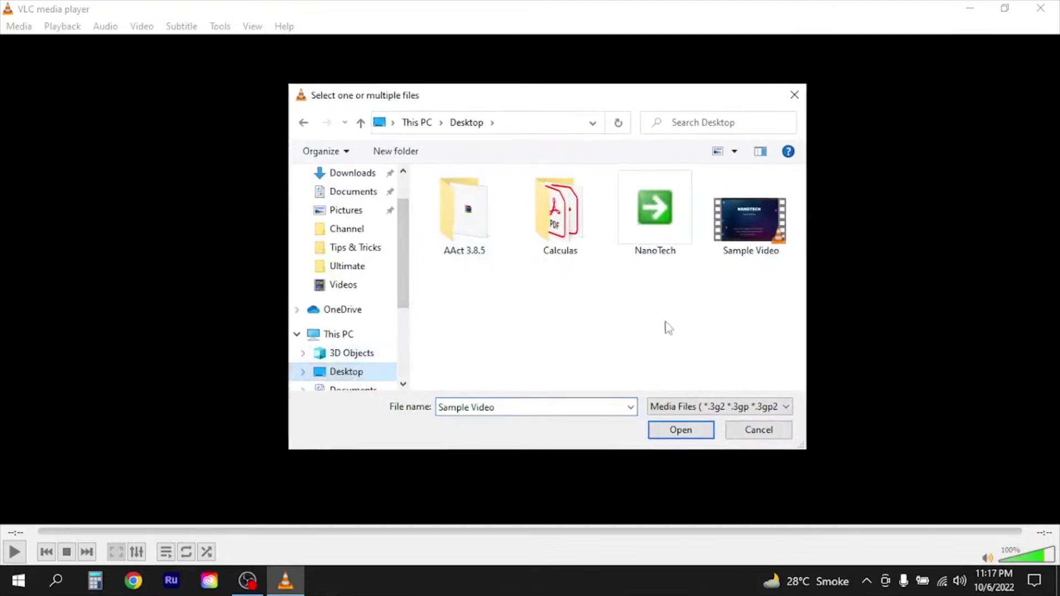
pyautogui.doubleClick(754, 237)
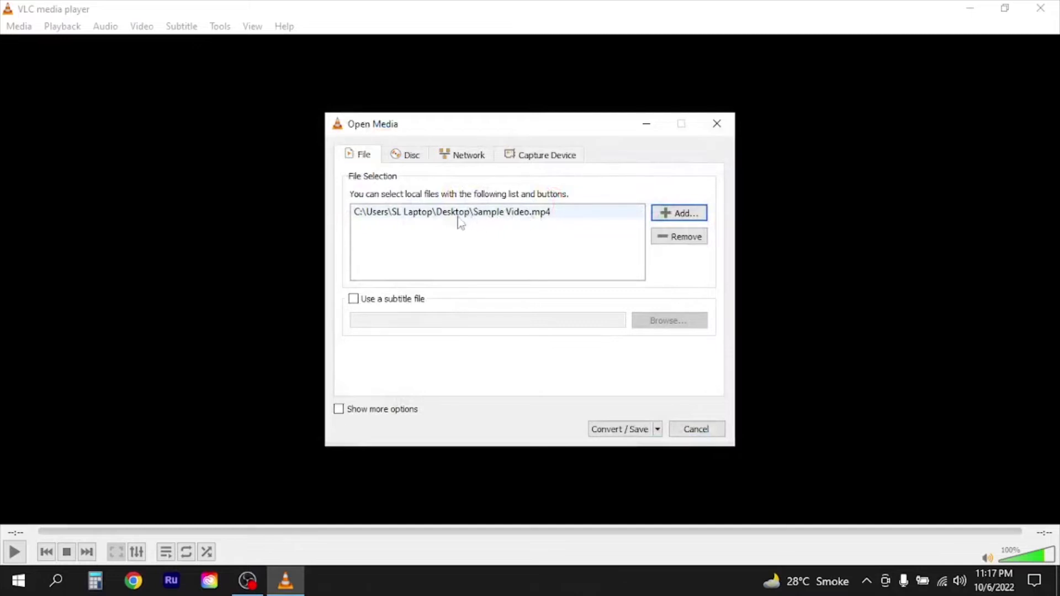
pyautogui.click(623, 430)
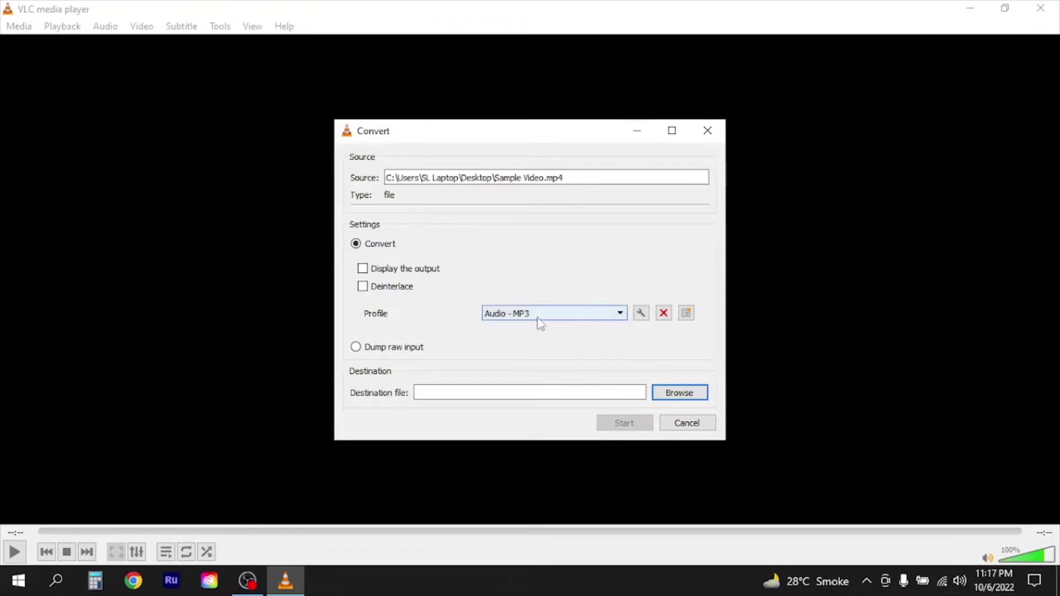
# Set the conversion profile to Video - H.264 + MP3 (MP4).
pyautogui.click(623, 317)
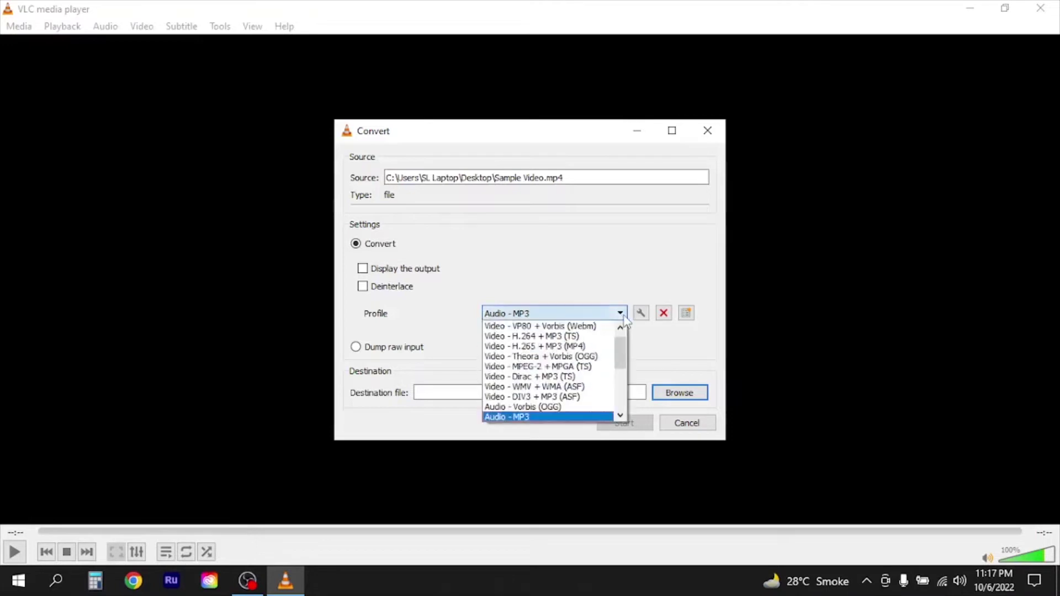
pyautogui.click(625, 316)
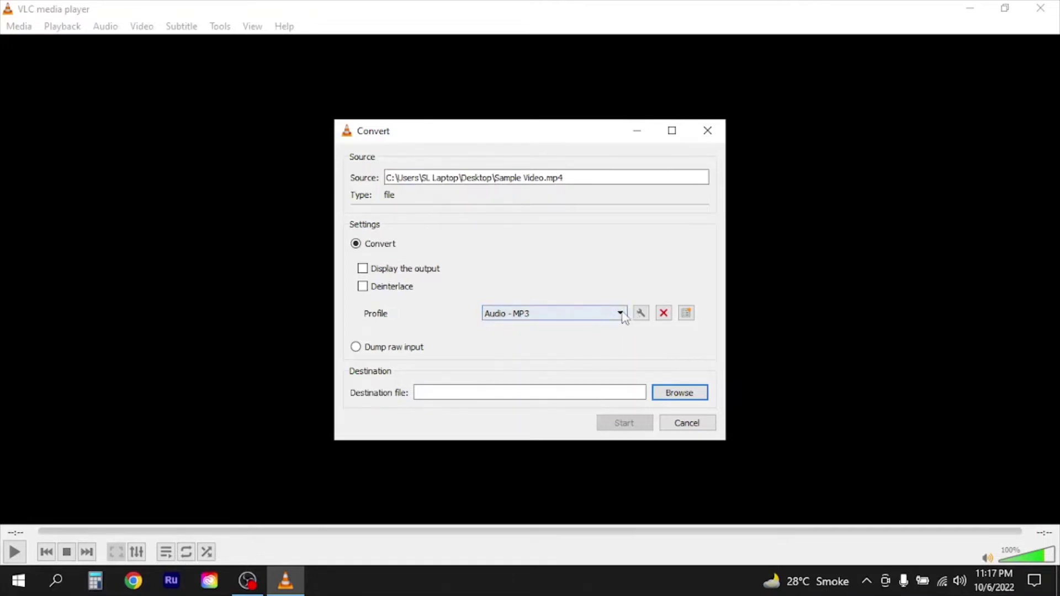
pyautogui.click(623, 315)
pyautogui.scroll(1, 623, 352)
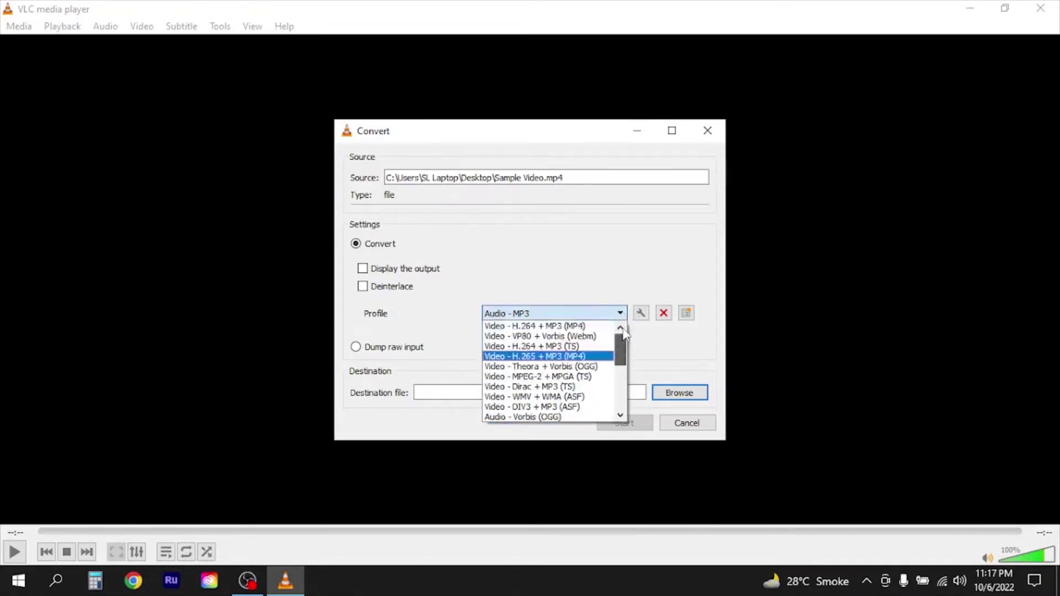
pyautogui.click(581, 326)
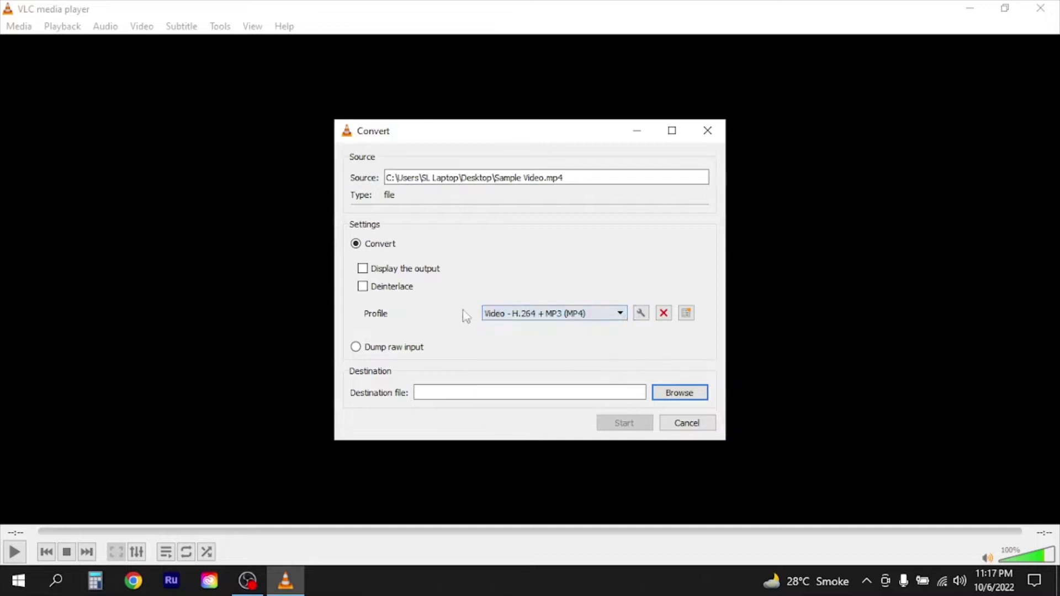
# Set the conversion profile to Audio - MP3.
pyautogui.click(621, 317)
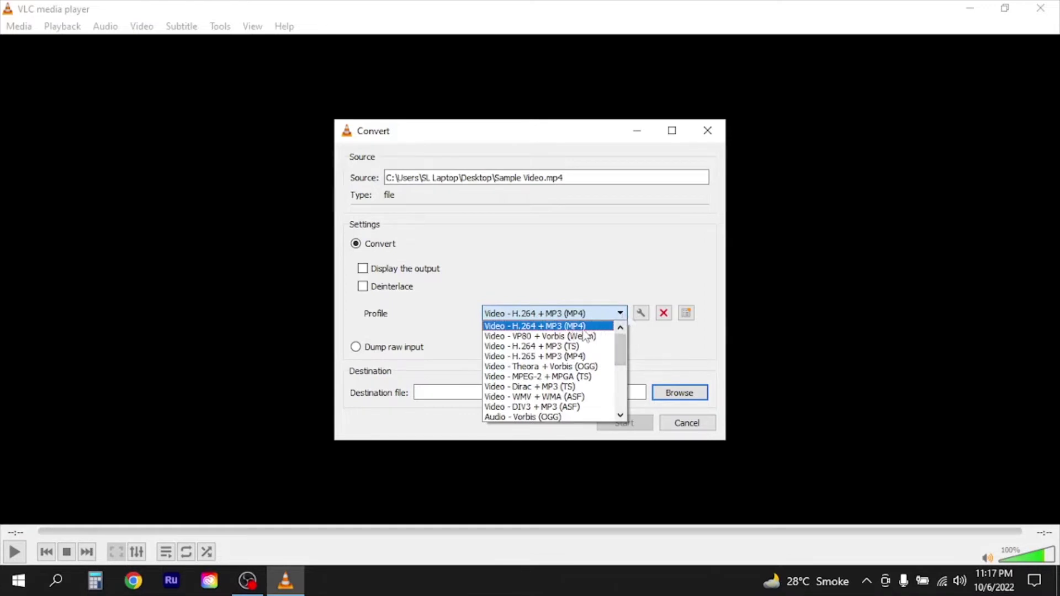
pyautogui.moveTo(621, 353); pyautogui.dragTo(622, 387)
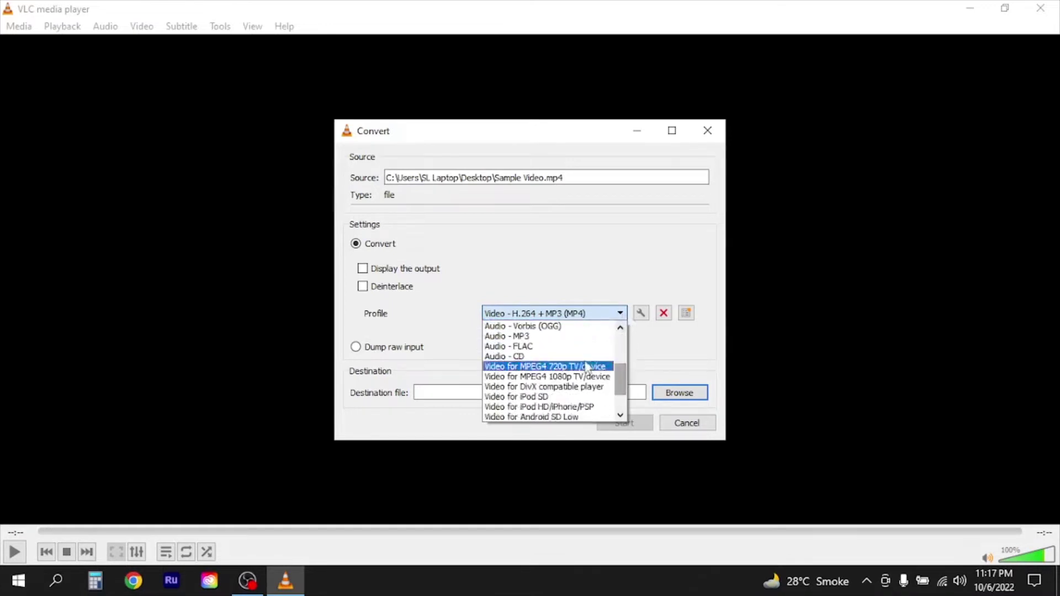
pyautogui.click(530, 338)
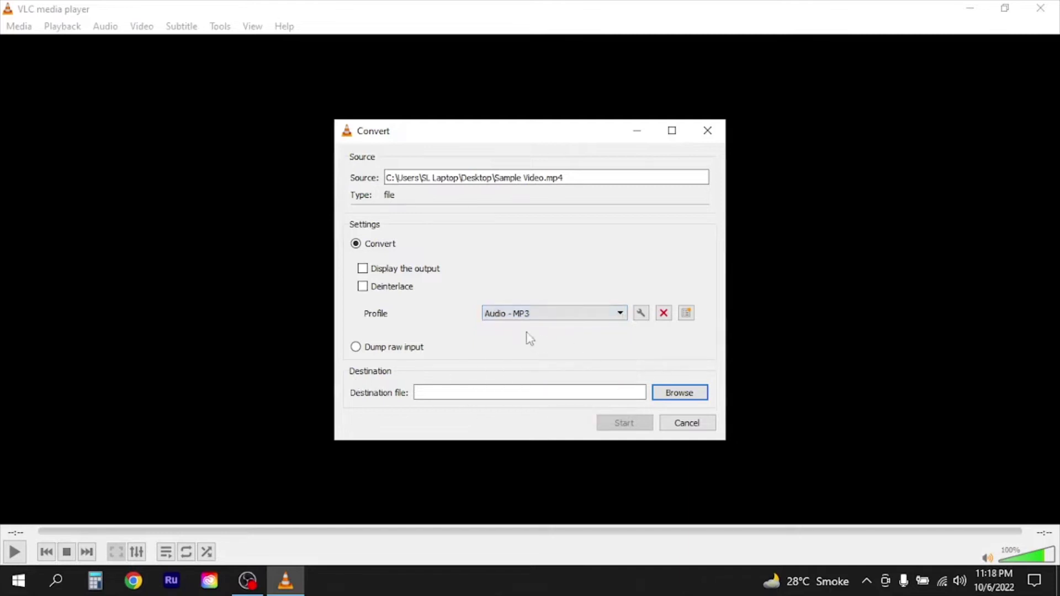
# Set the destination file to Sample Video.mp3 on the Desktop and start the conversion.
pyautogui.click(681, 393)
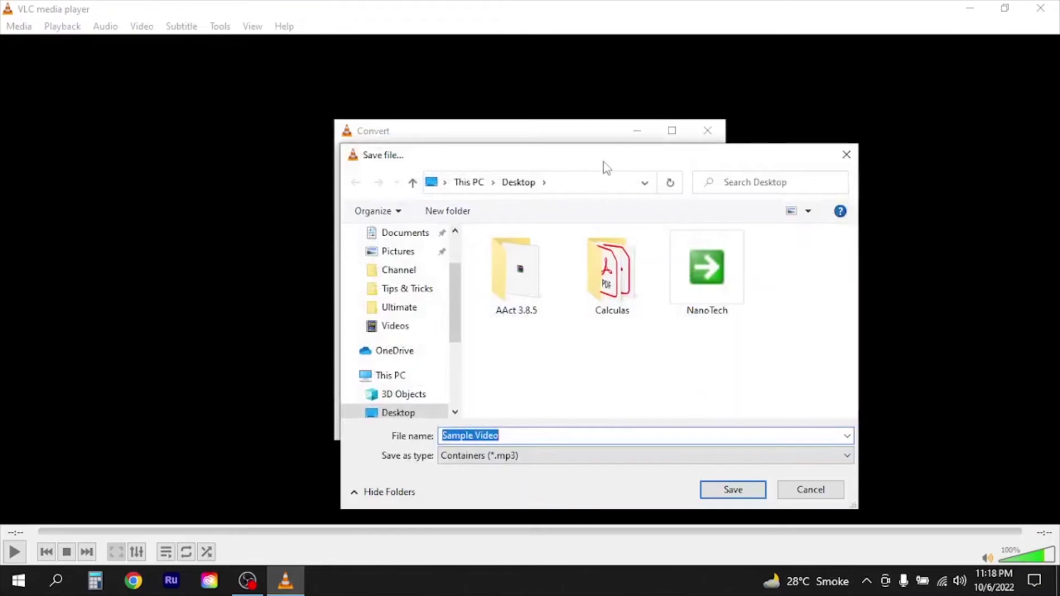
pyautogui.moveTo(604, 160); pyautogui.dragTo(548, 111)
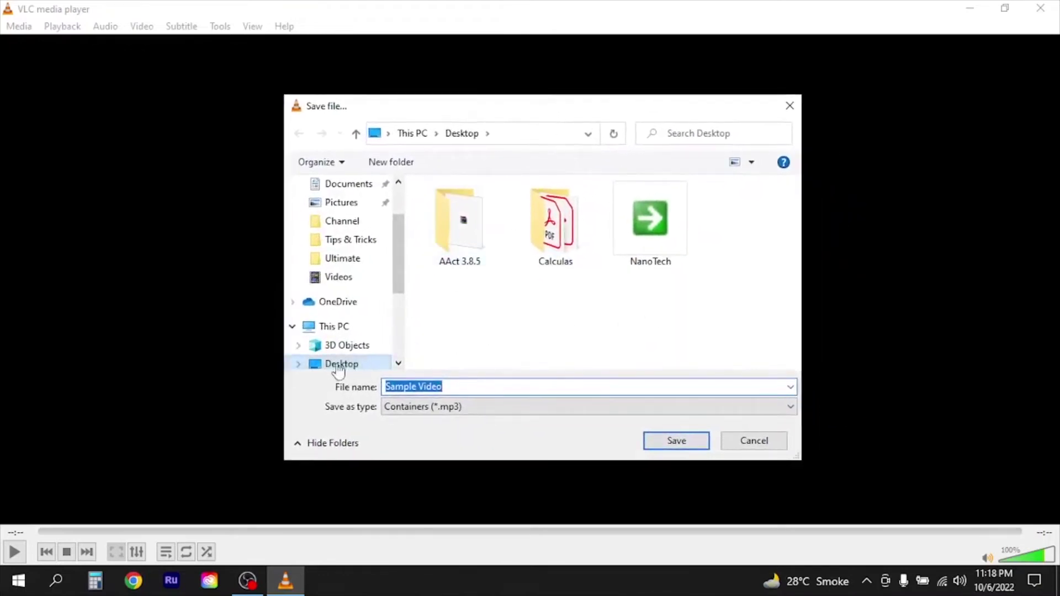
pyautogui.scroll(-1, 354, 343)
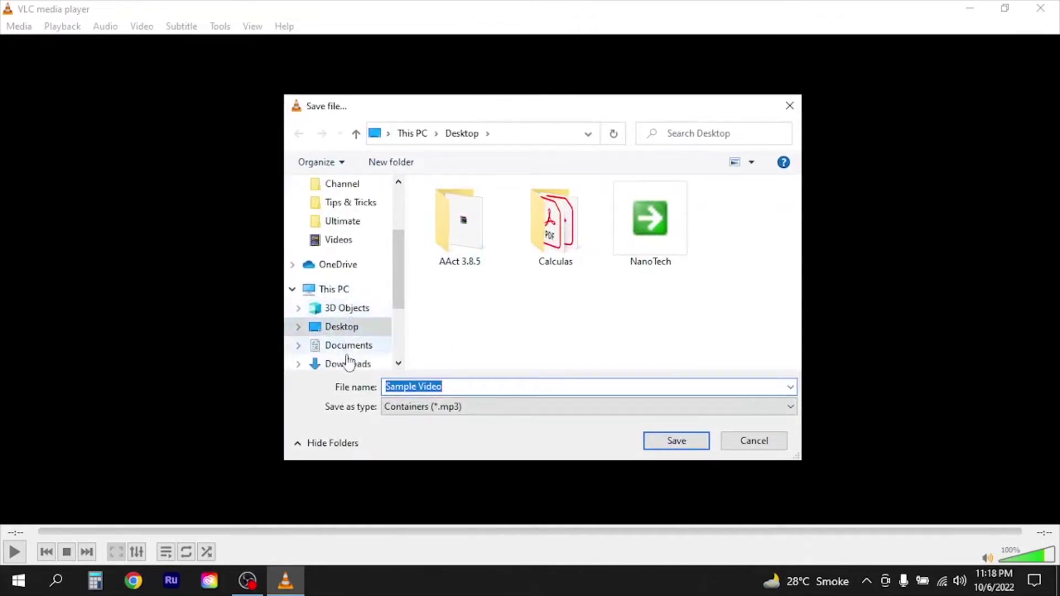
pyautogui.click(349, 331)
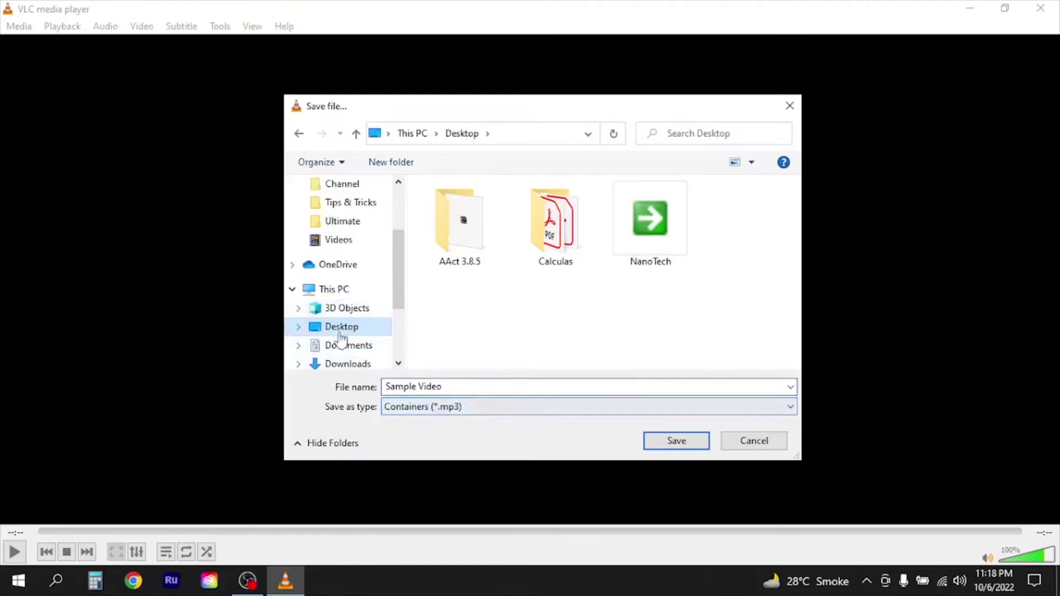
pyautogui.click(462, 387)
pyautogui.click(455, 386)
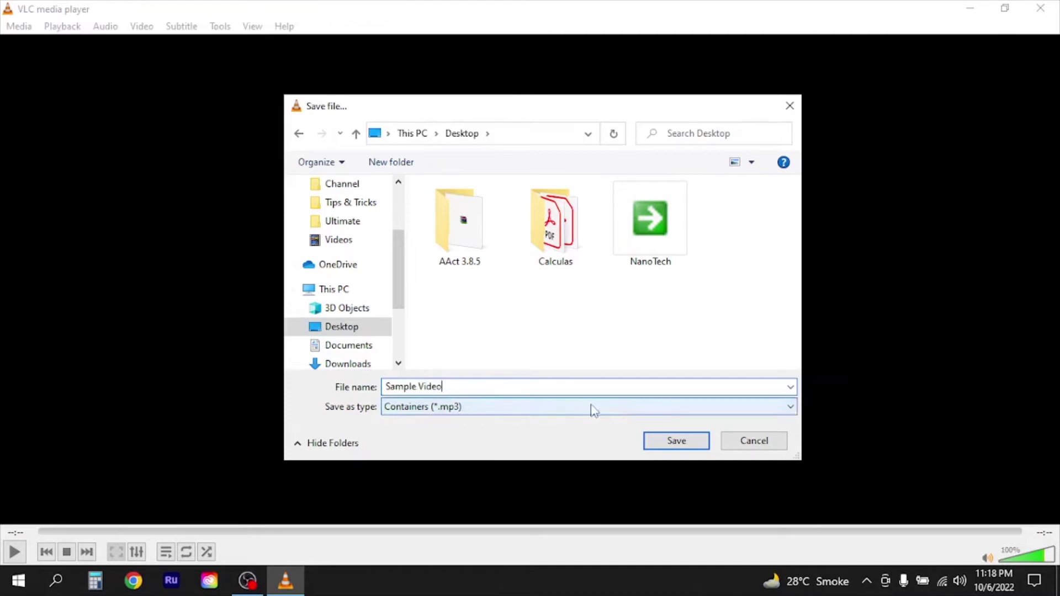
pyautogui.write('.mp3')
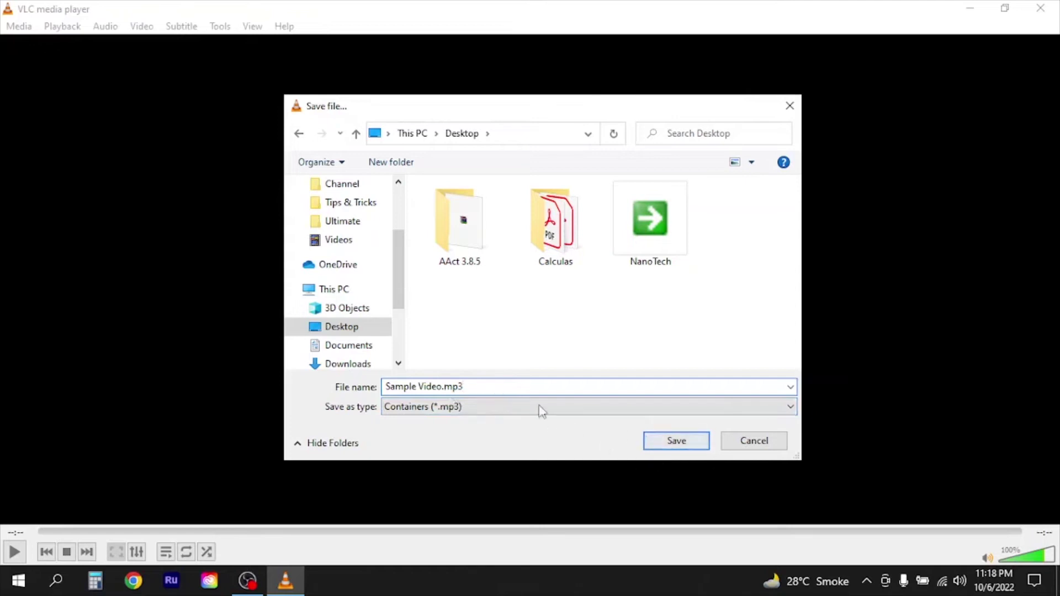
pyautogui.click(677, 441)
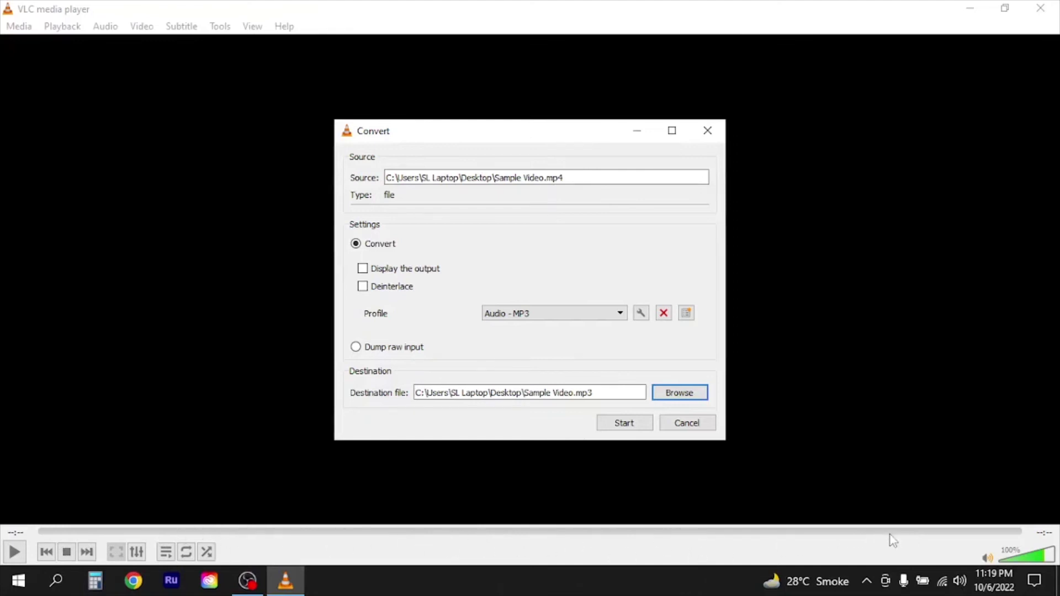
pyautogui.click(627, 424)
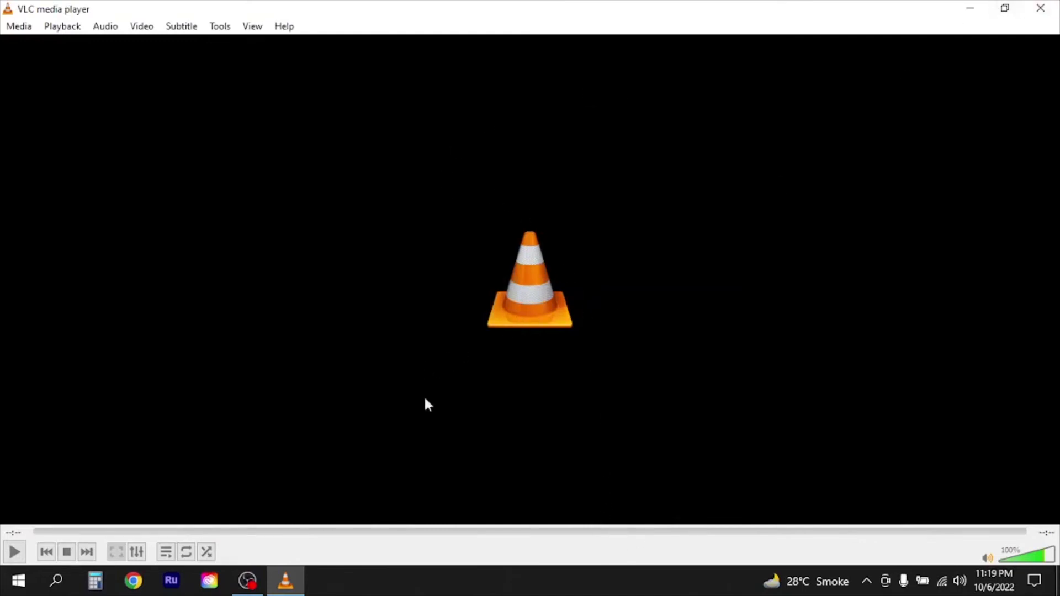
# Close the media player and check the converted Sample Video audio file and the original video on the desktop.
pyautogui.click(1042, 9)
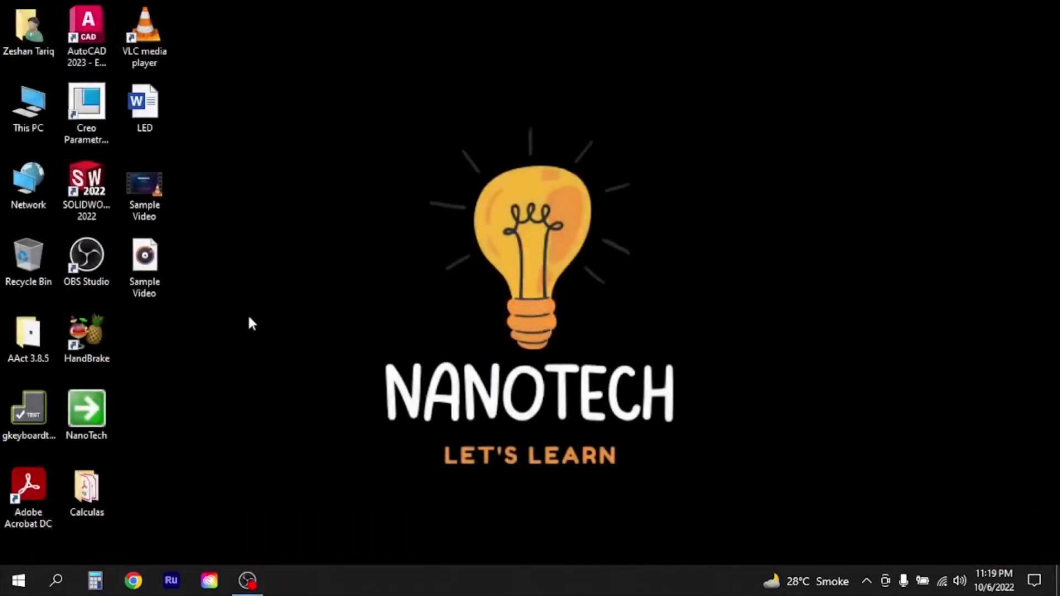
pyautogui.click(133, 276)
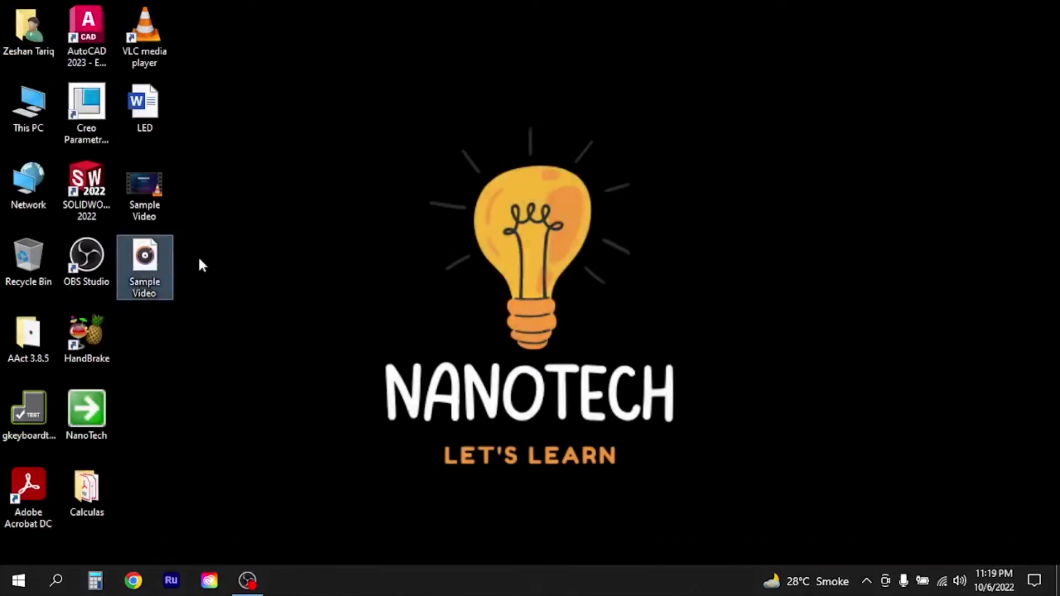
pyautogui.click(148, 193)
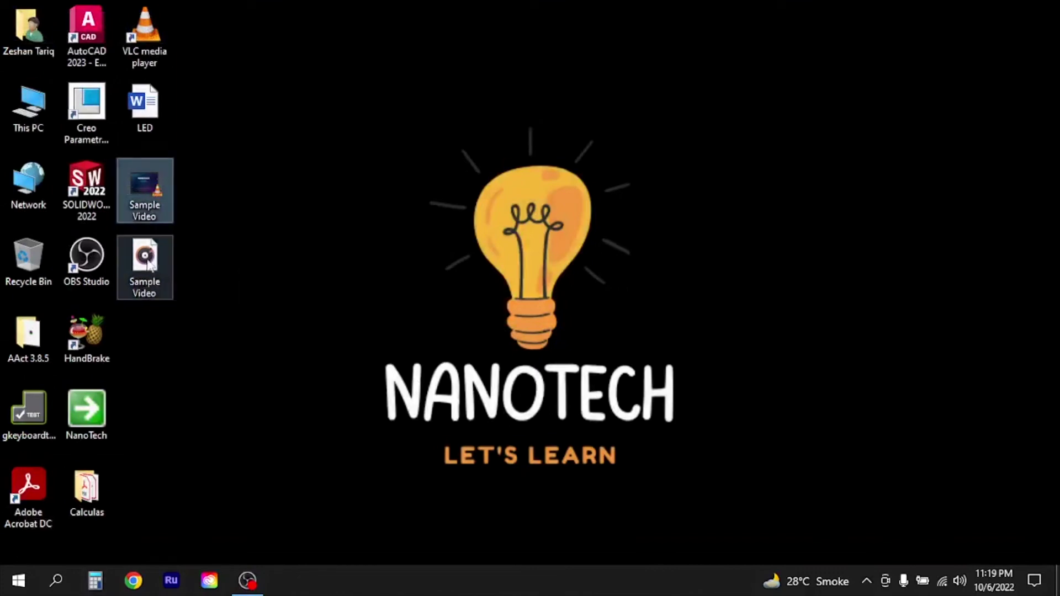
# Play the converted Sample Video audio file from the desktop with VLC media player, and close the player.
pyautogui.moveTo(148, 265)
pyautogui.rightClick(147, 262)
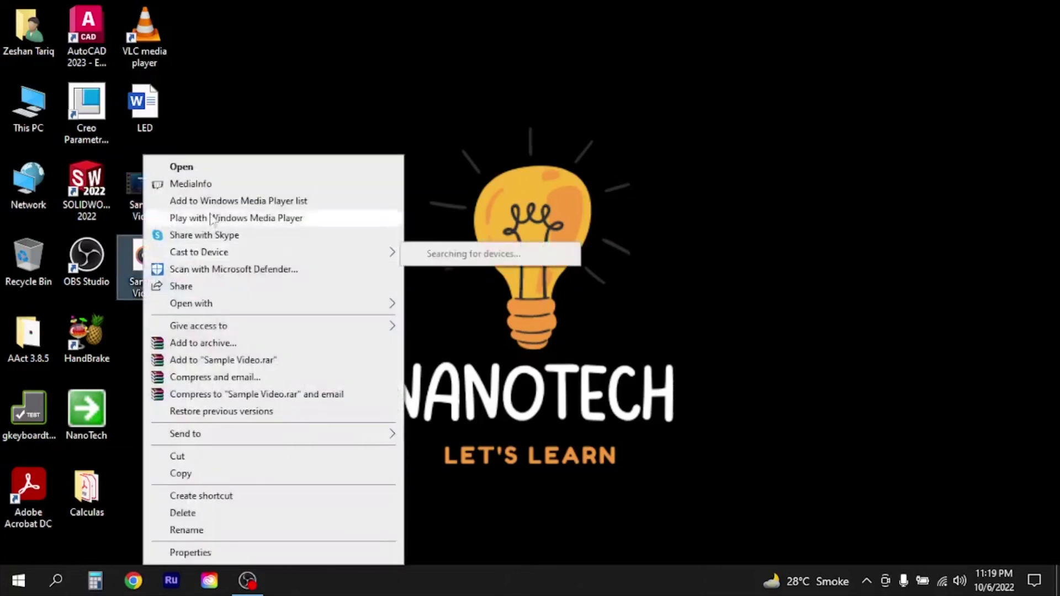
pyautogui.moveTo(314, 312)
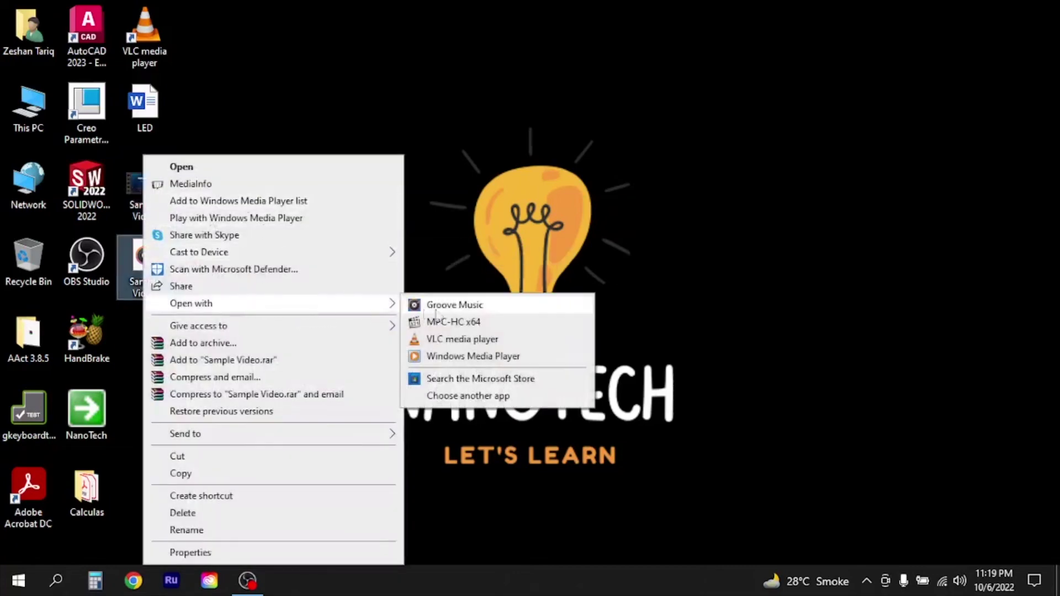
pyautogui.click(478, 340)
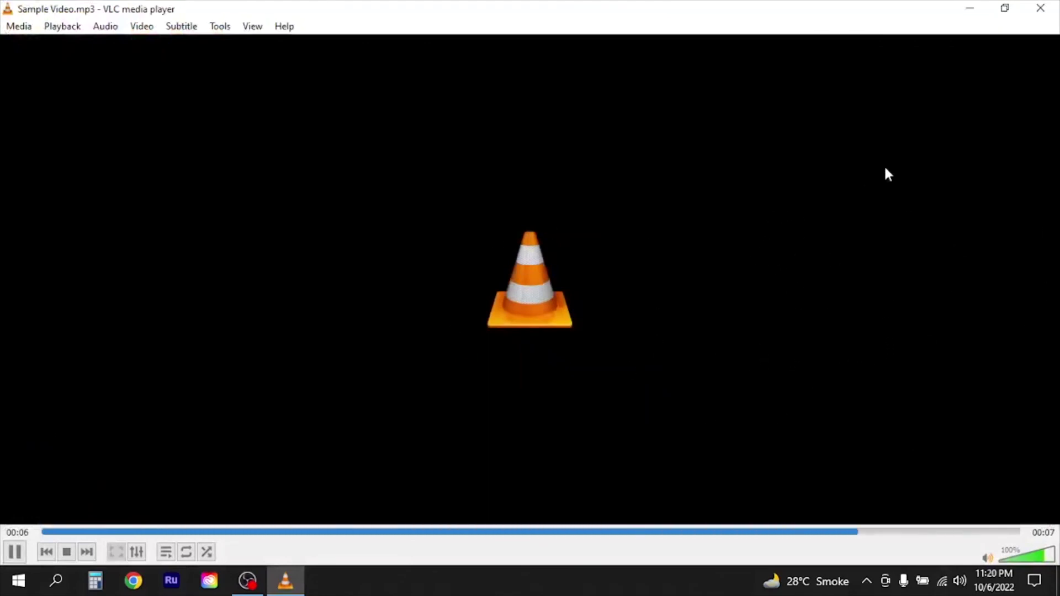
pyautogui.click(1041, 8)
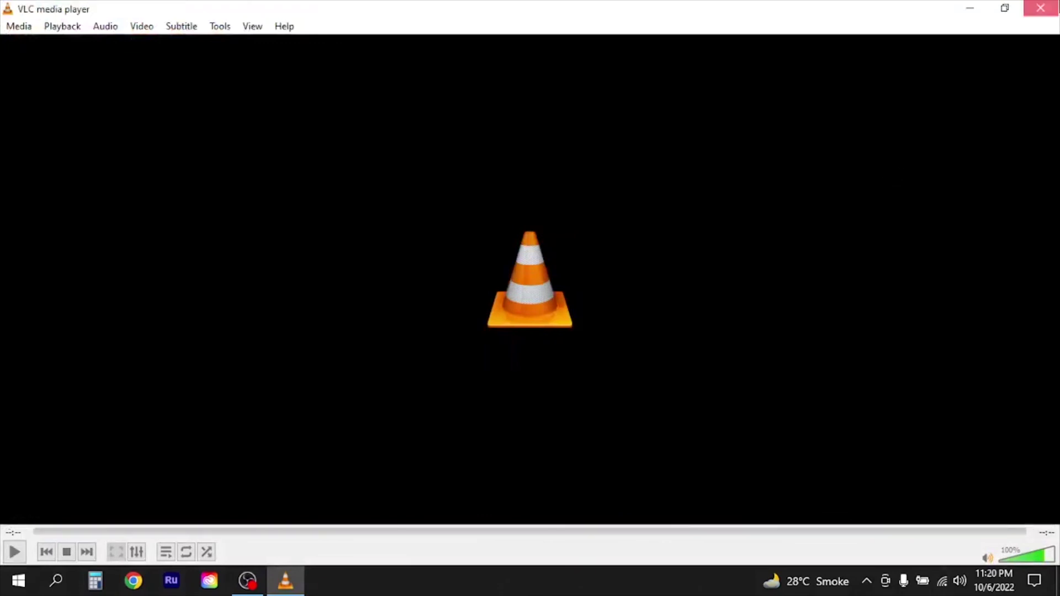